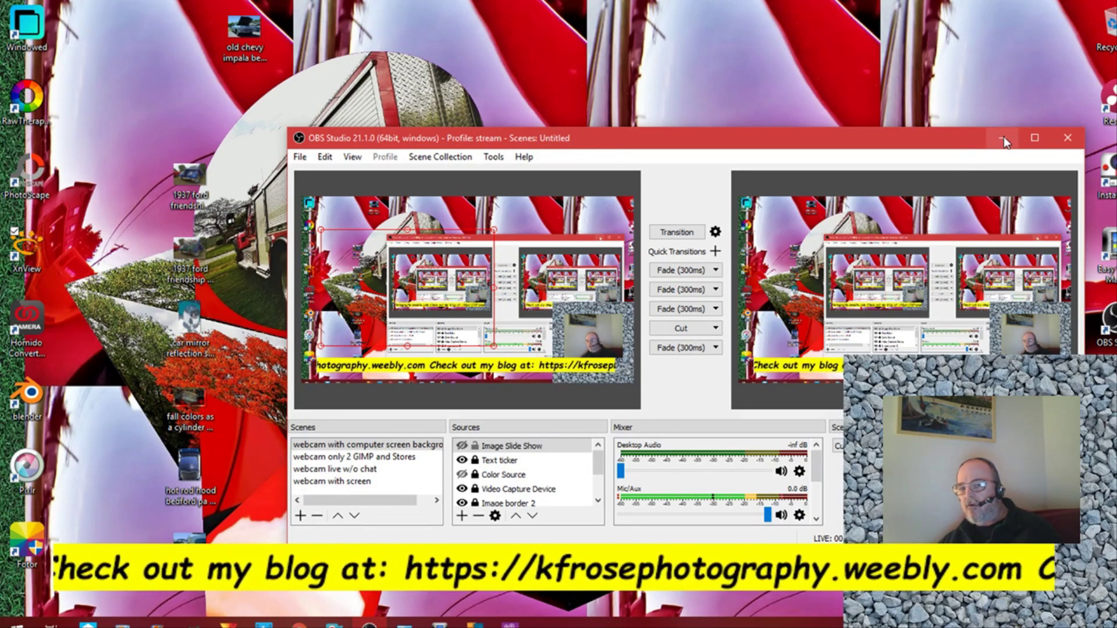
Step: Minimize OBS Studio to reveal the desktop
{"action": "left_click", "coordinate": [1002, 138]}
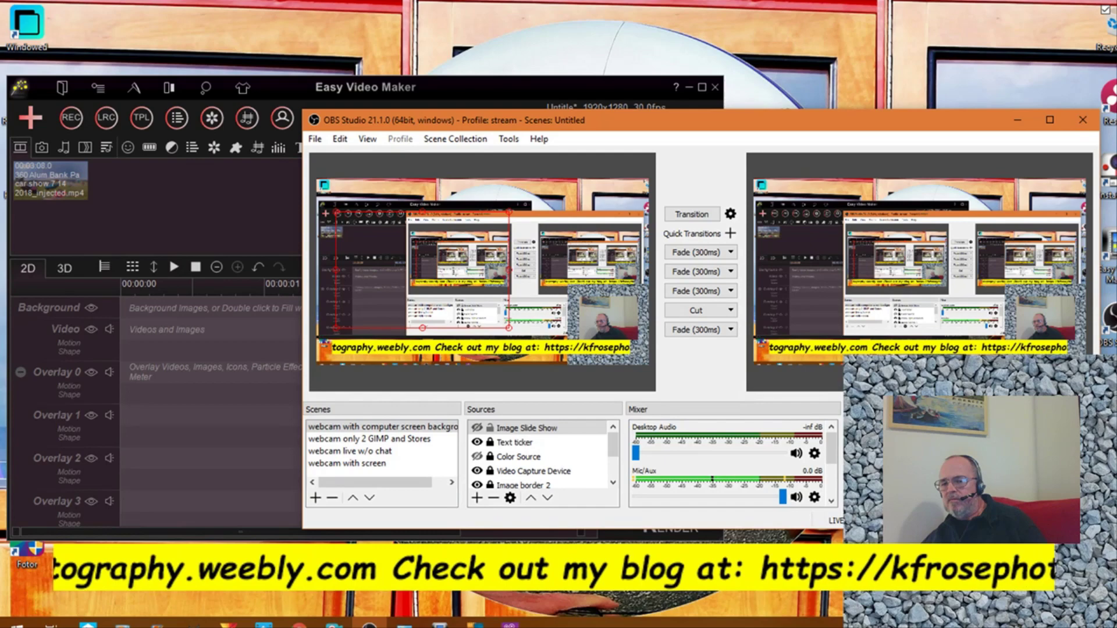
Step: Bring the Easy Video Maker window in front of OBS Studio
{"action": "left_click", "coordinate": [528, 83]}
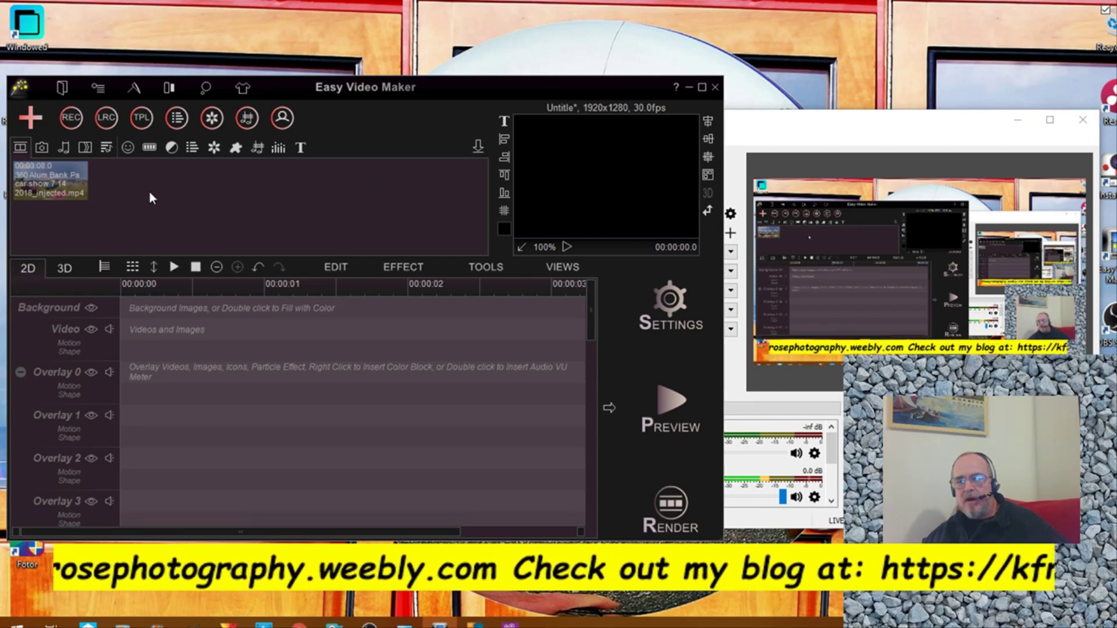
Step: Add the 360 car-show clip from the media list to the Video Line
{"action": "left_click", "coordinate": [65, 183]}
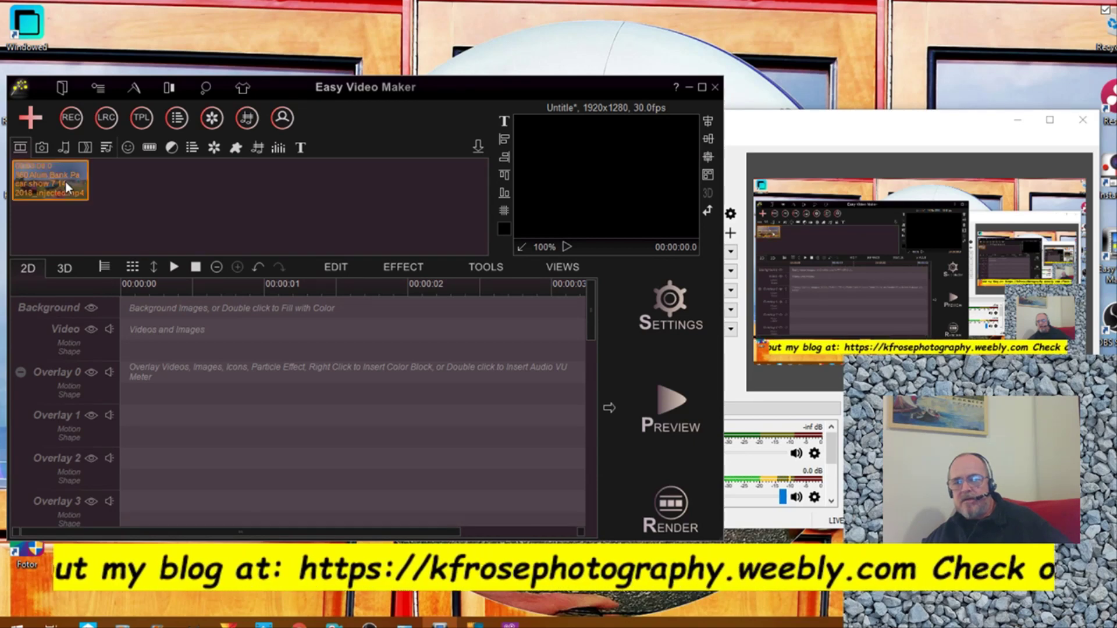
{"action": "right_click", "coordinate": [66, 183]}
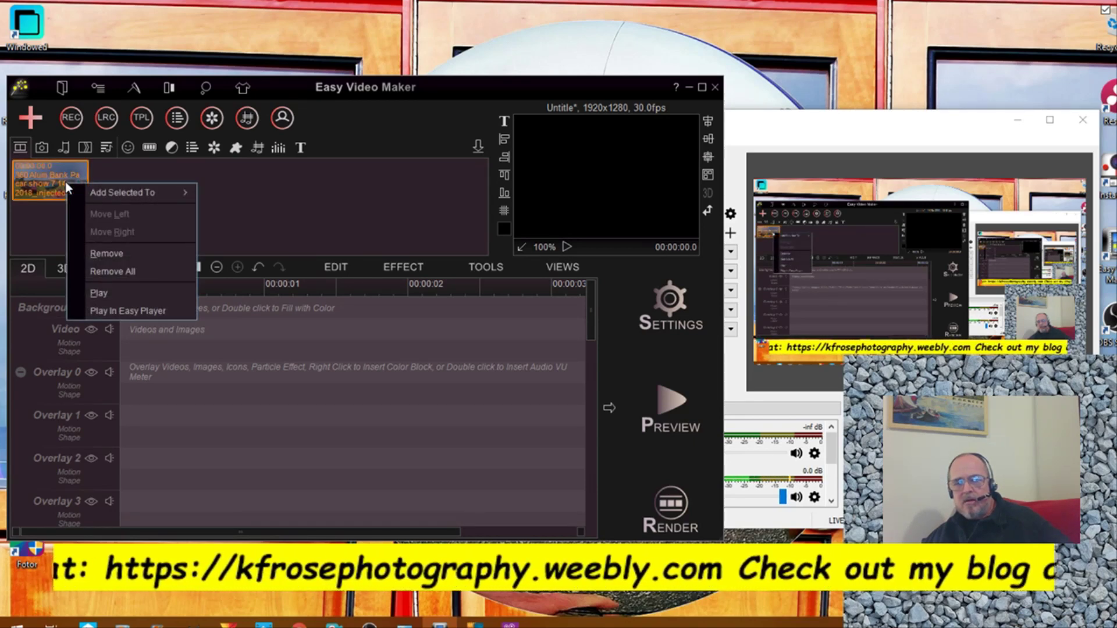
{"action": "mouse_move", "coordinate": [100, 192]}
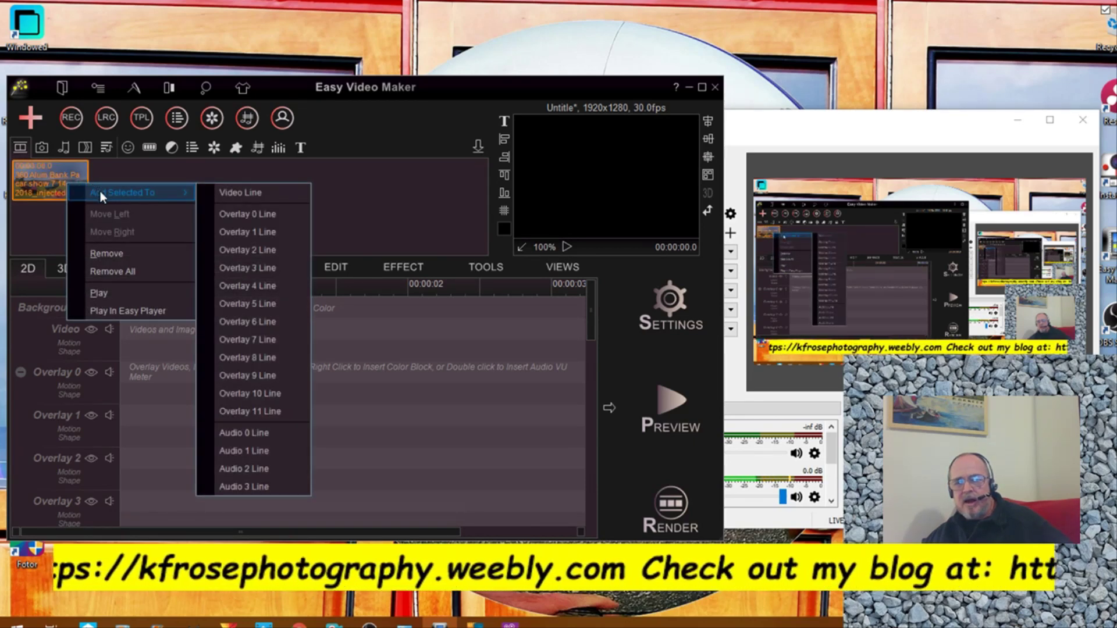
{"action": "left_click", "coordinate": [224, 191]}
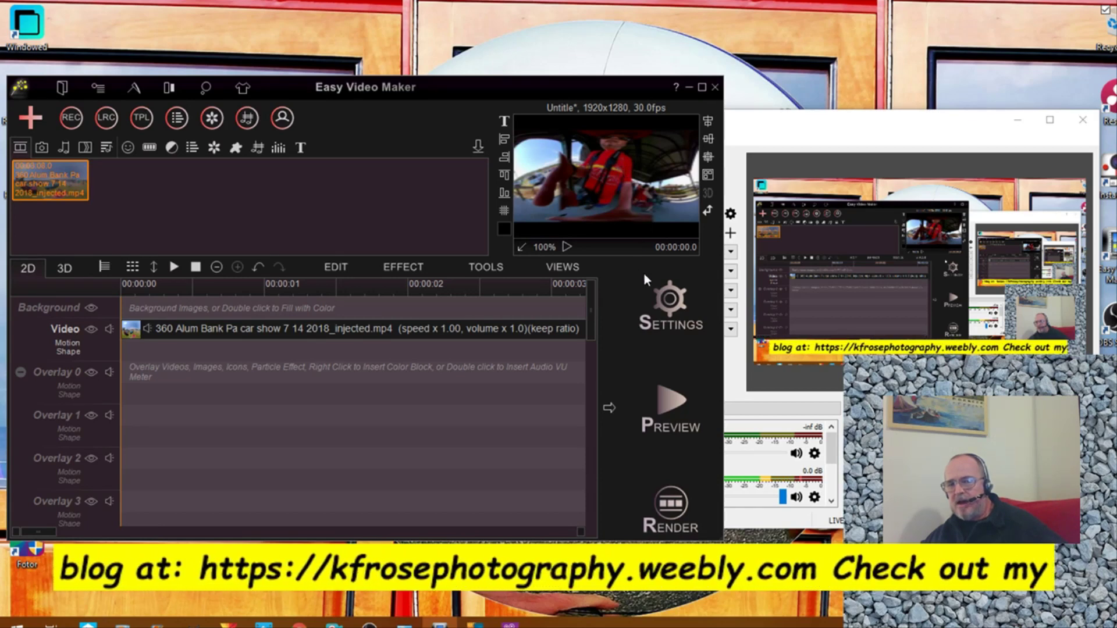
Step: In Movie Settings, set the output width to 1080 and the height to 1920
{"action": "left_click", "coordinate": [665, 306]}
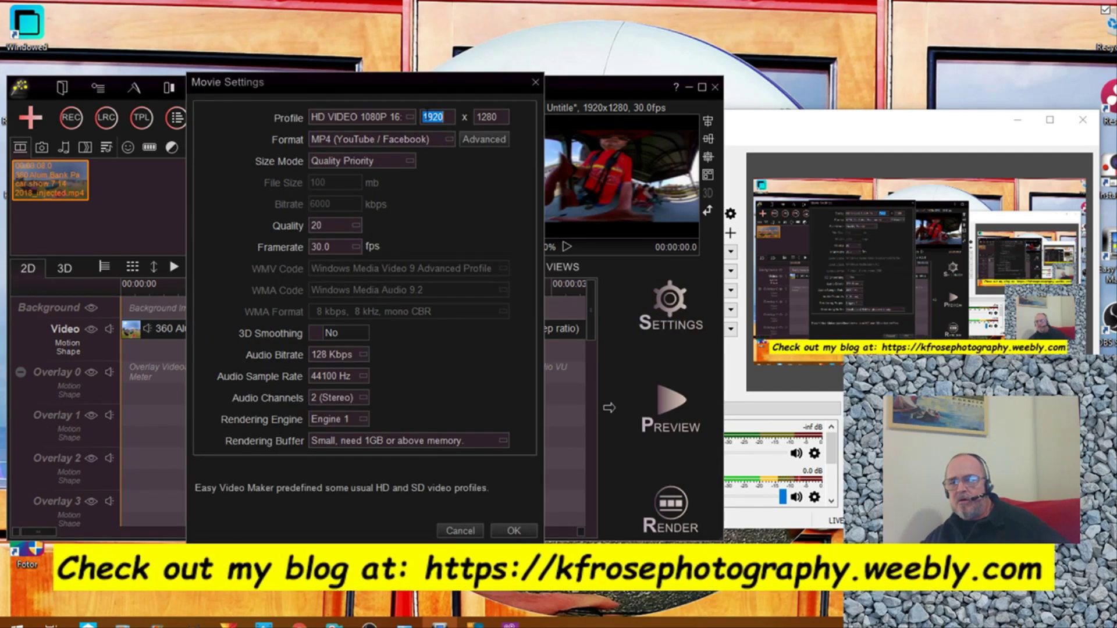
{"action": "left_click", "coordinate": [425, 116]}
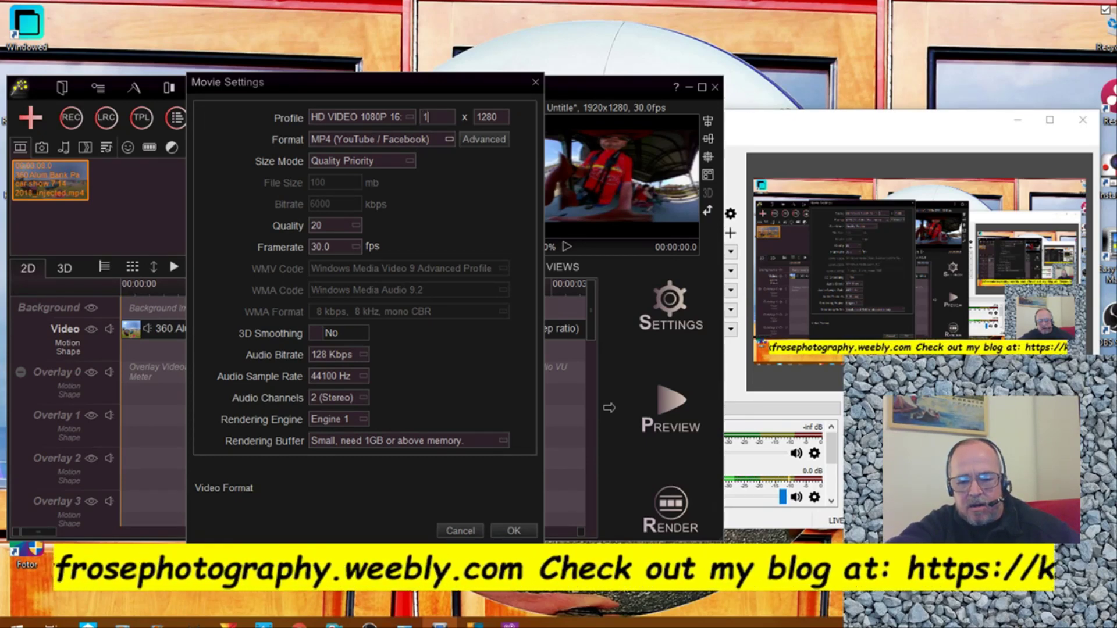
{"action": "type", "text": "180"}
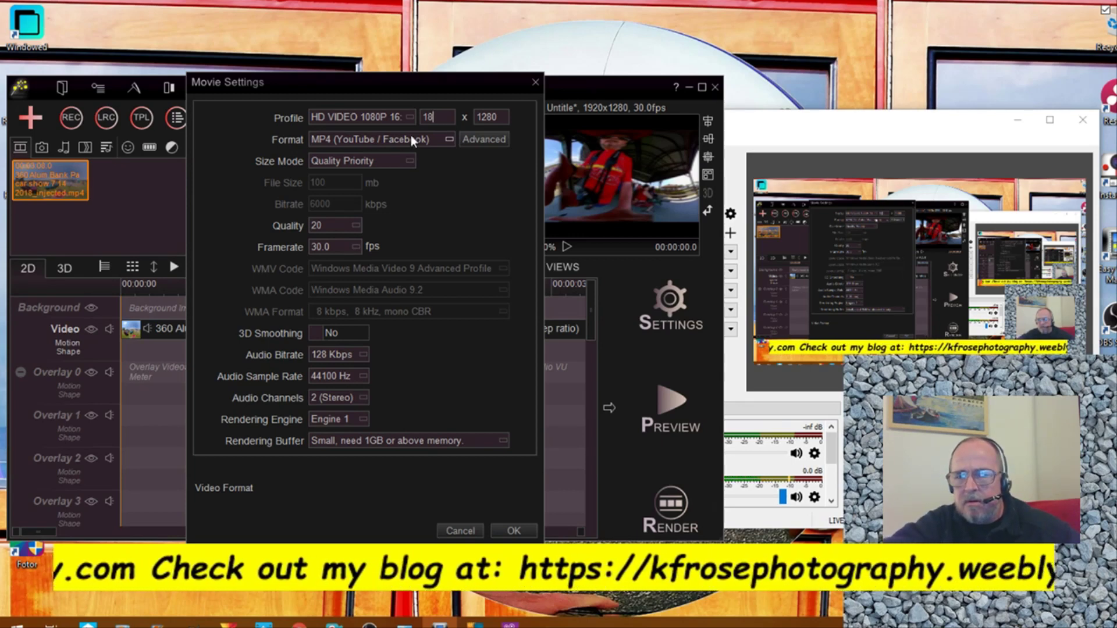
{"action": "type", "text": "080"}
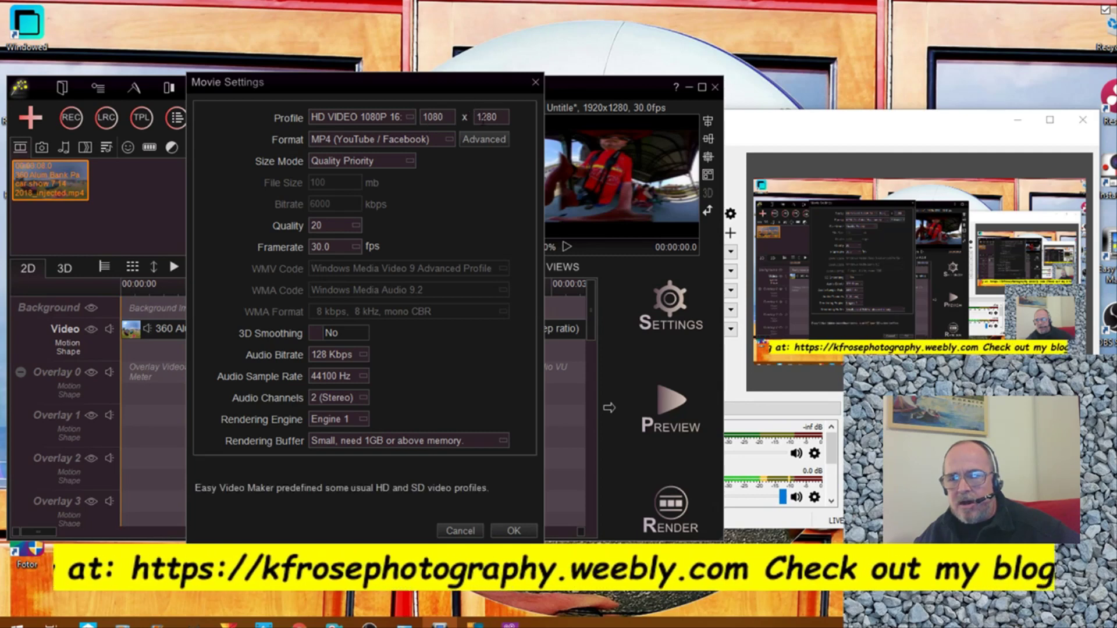
{"action": "left_click", "coordinate": [477, 117]}
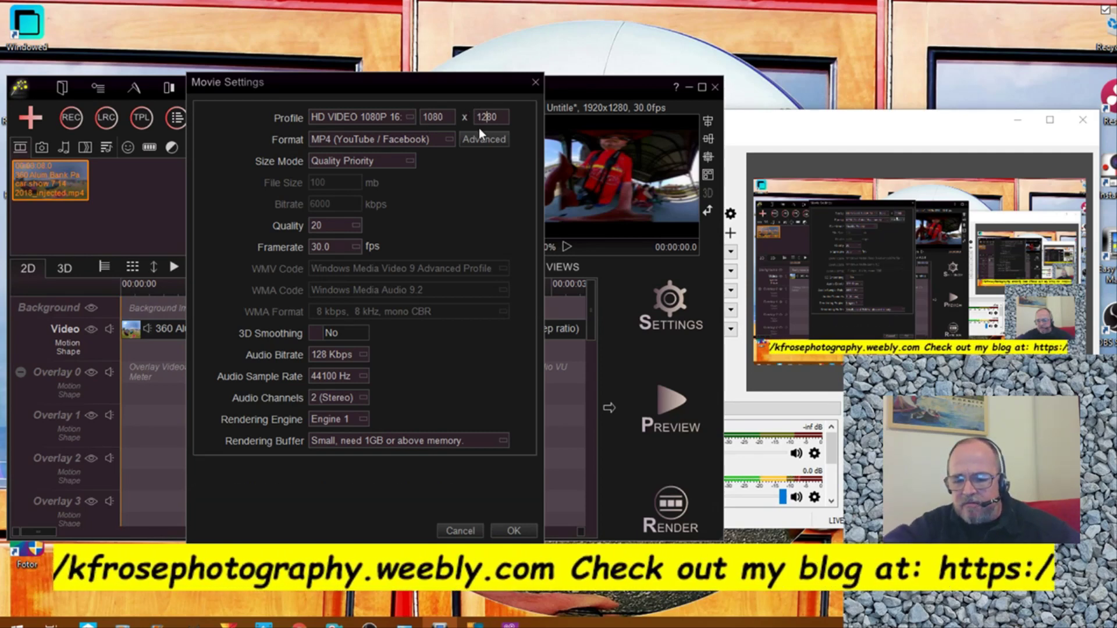
{"action": "key", "text": "Delete"}
{"action": "key", "text": "Delete"}
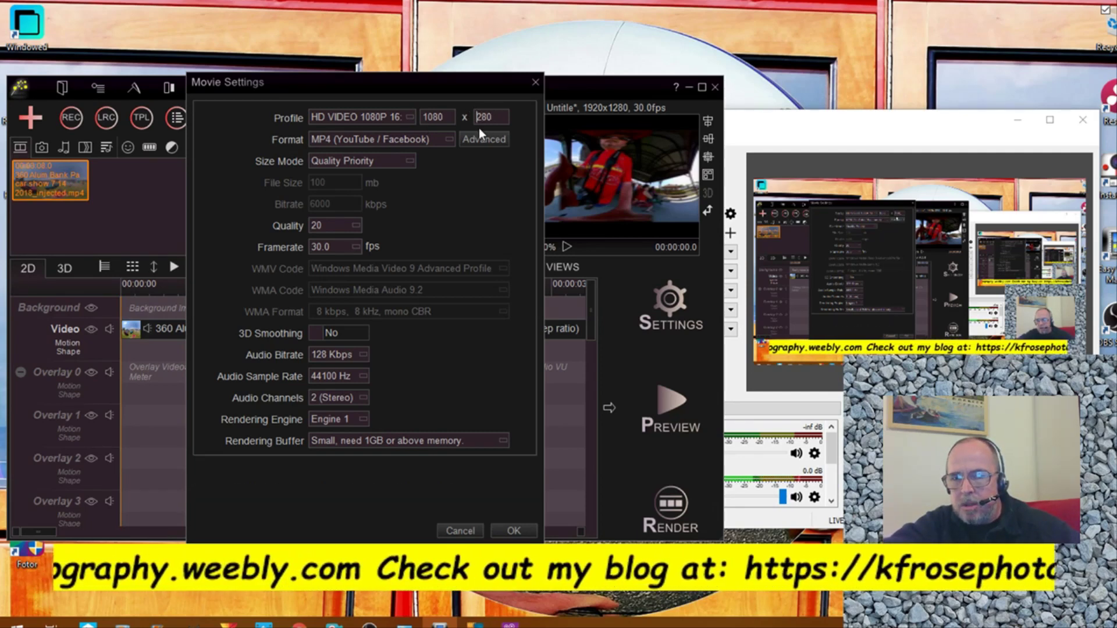
{"action": "key", "text": "Delete"}
{"action": "key", "text": "Delete"}
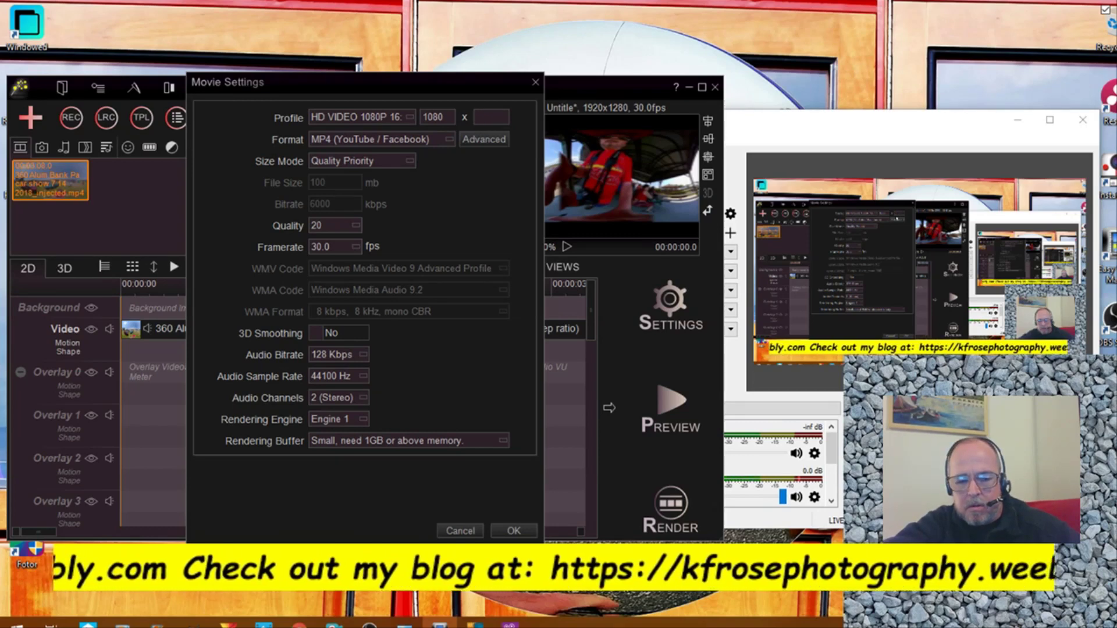
{"action": "type", "text": "1920"}
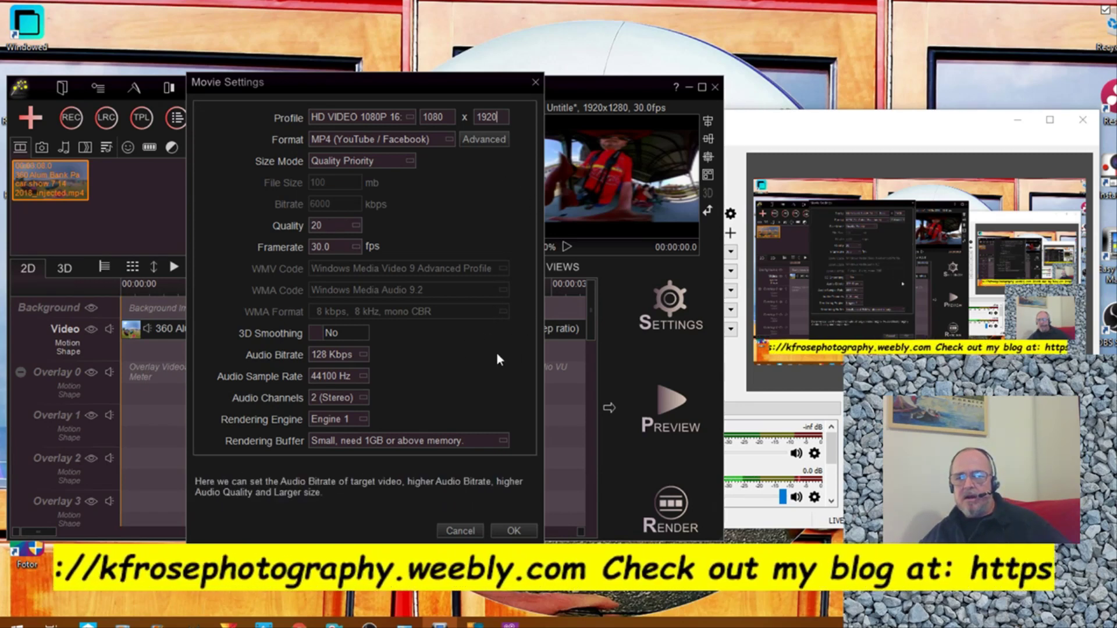
Step: Apply the 1080 x 1920 movie size, then select the car-show clip and scroll the timeline
{"action": "left_click", "coordinate": [513, 530]}
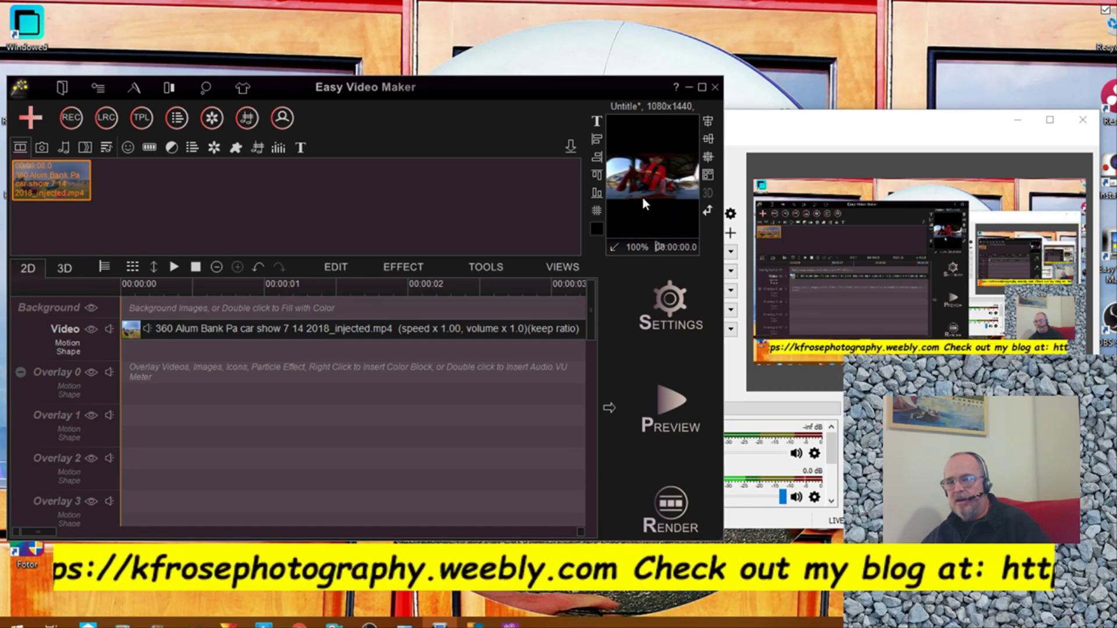
{"action": "left_click", "coordinate": [452, 327]}
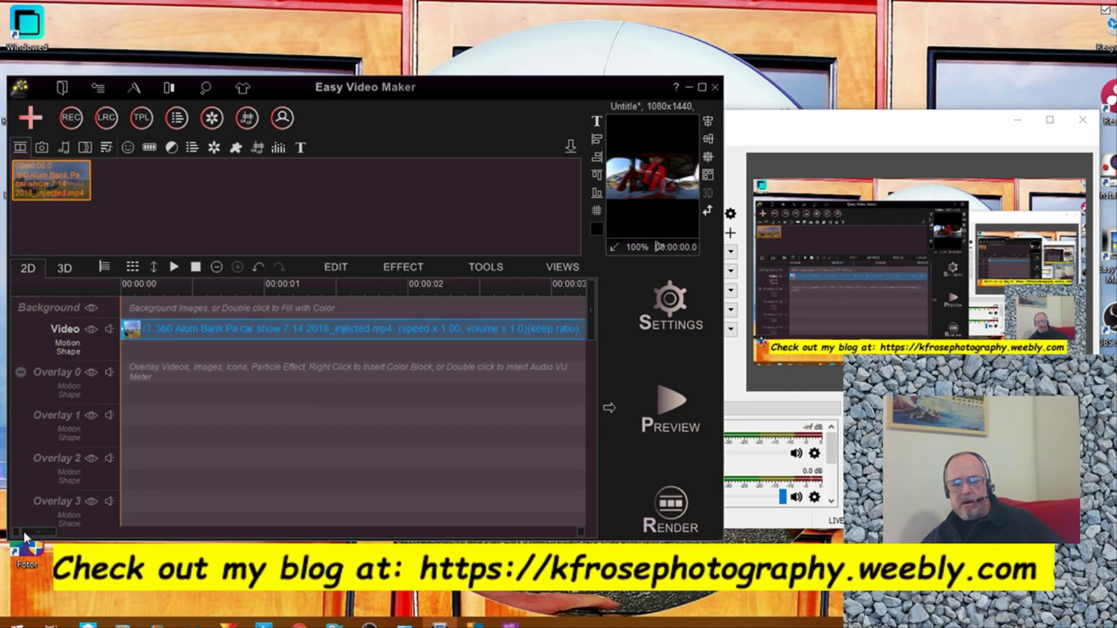
{"action": "left_click_drag", "start_coordinate": [32, 532], "coordinate": [217, 532]}
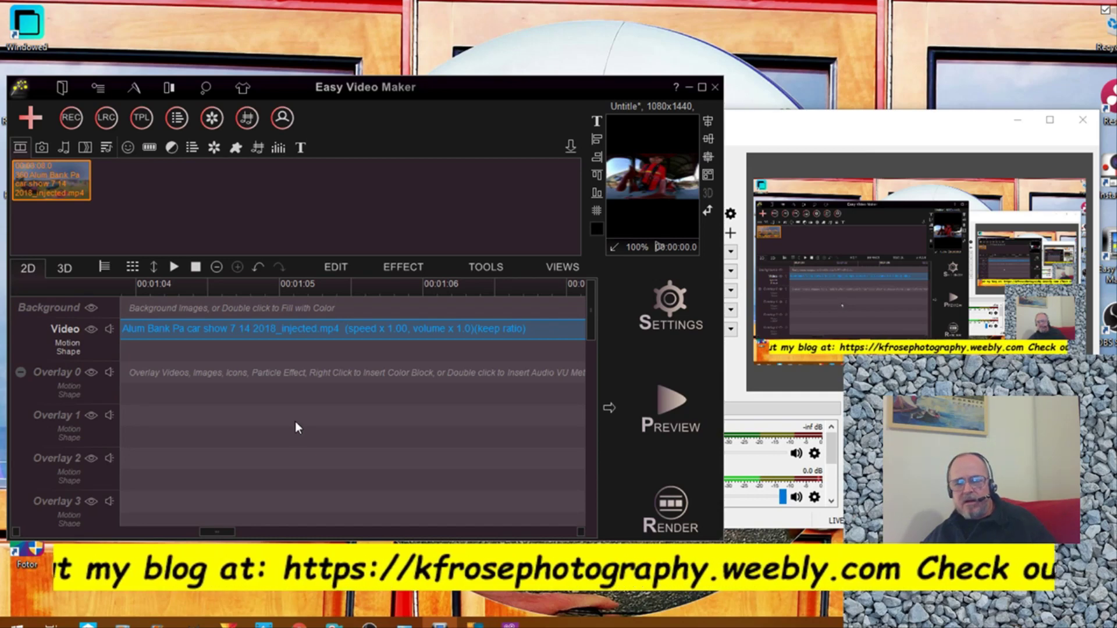
Step: Split the car-show clip at 00:01:05 and cut away the piece before the split
{"action": "left_click", "coordinate": [285, 316]}
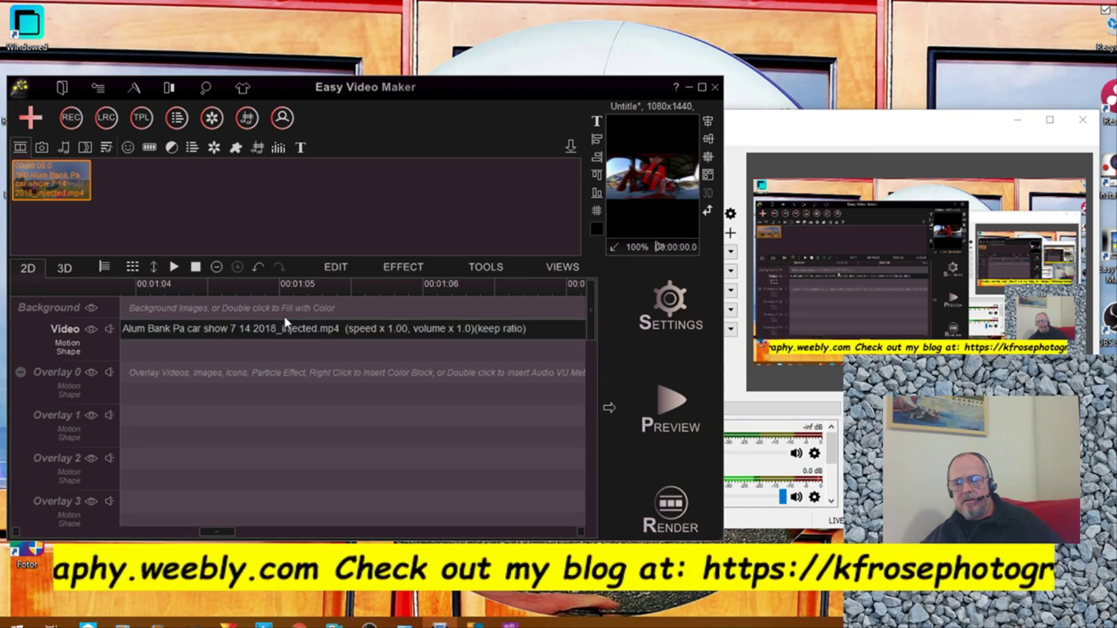
{"action": "right_click", "coordinate": [285, 317]}
{"action": "left_click", "coordinate": [281, 329]}
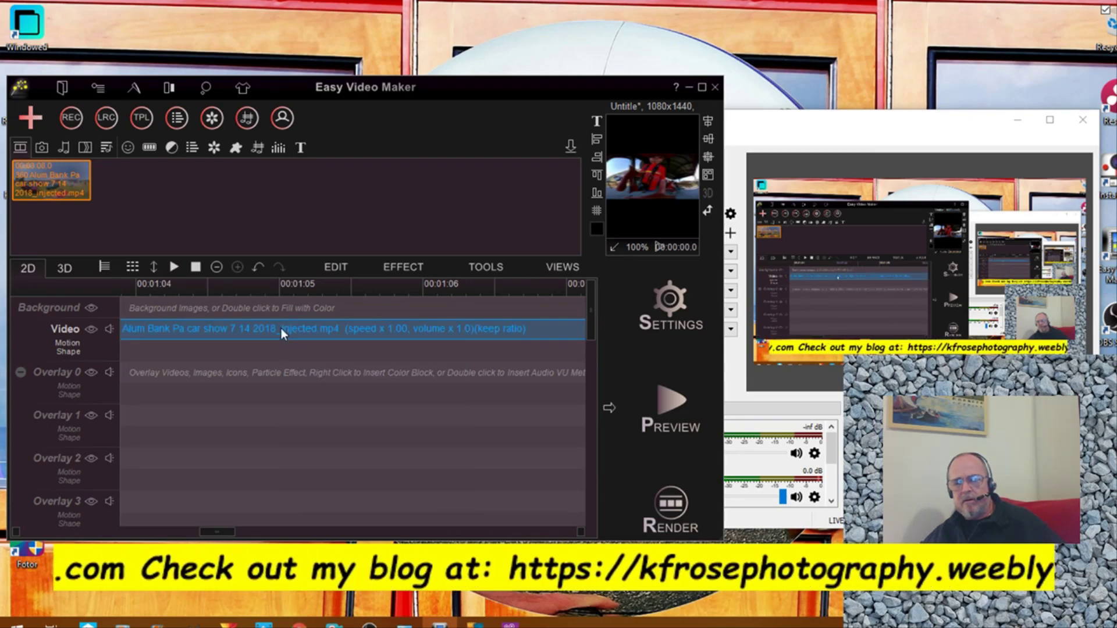
{"action": "right_click", "coordinate": [281, 328]}
{"action": "left_click", "coordinate": [269, 306]}
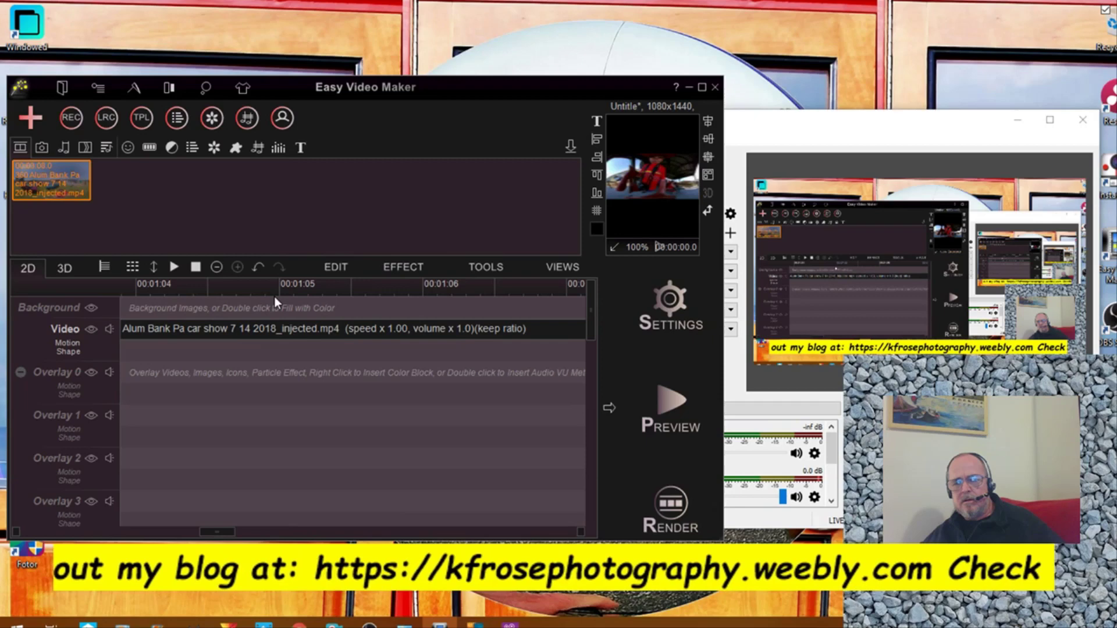
{"action": "left_click", "coordinate": [280, 326]}
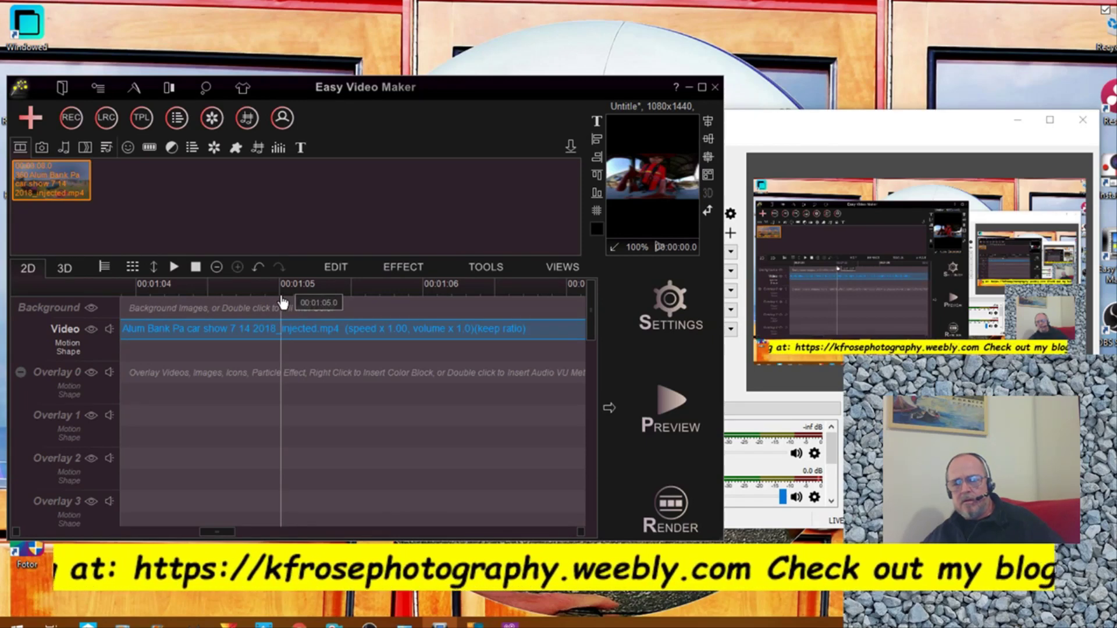
{"action": "right_click", "coordinate": [277, 331]}
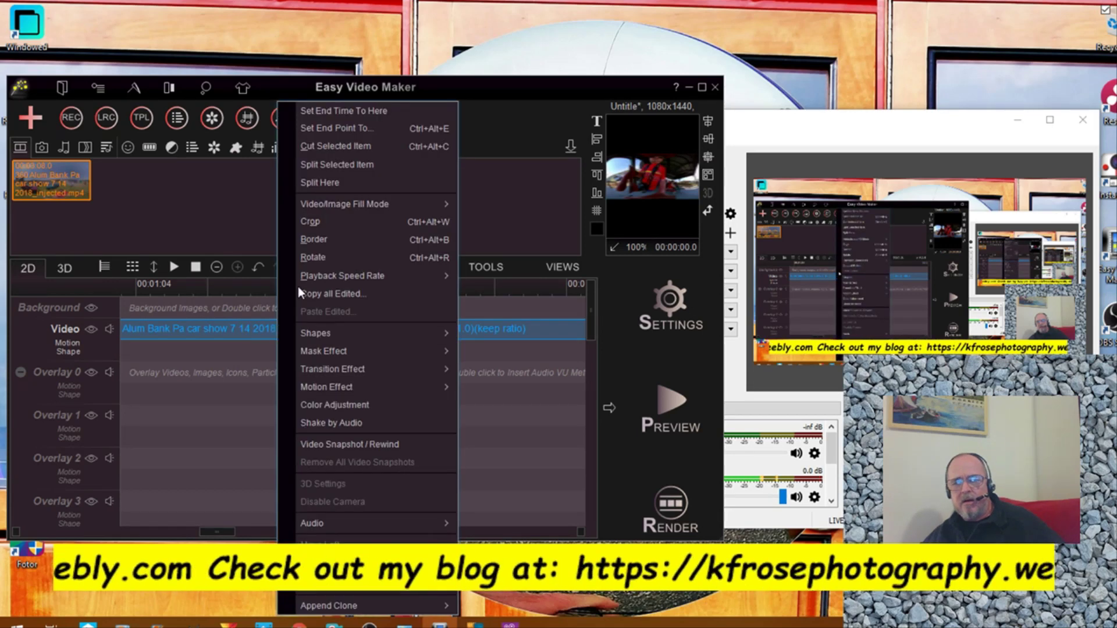
{"action": "left_click", "coordinate": [330, 182]}
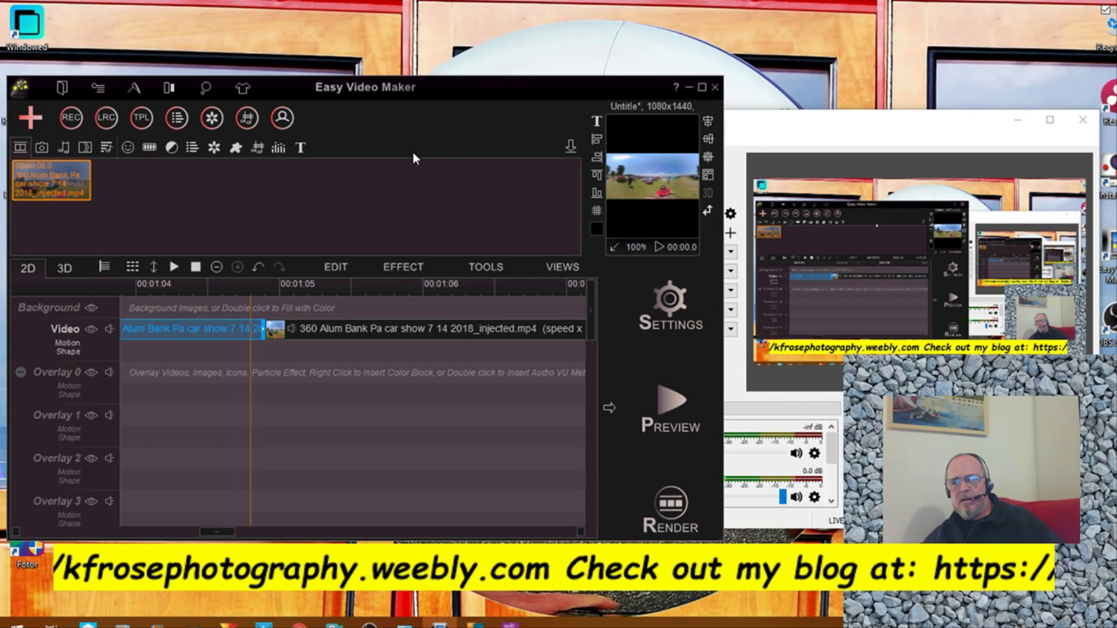
{"action": "right_click", "coordinate": [177, 329]}
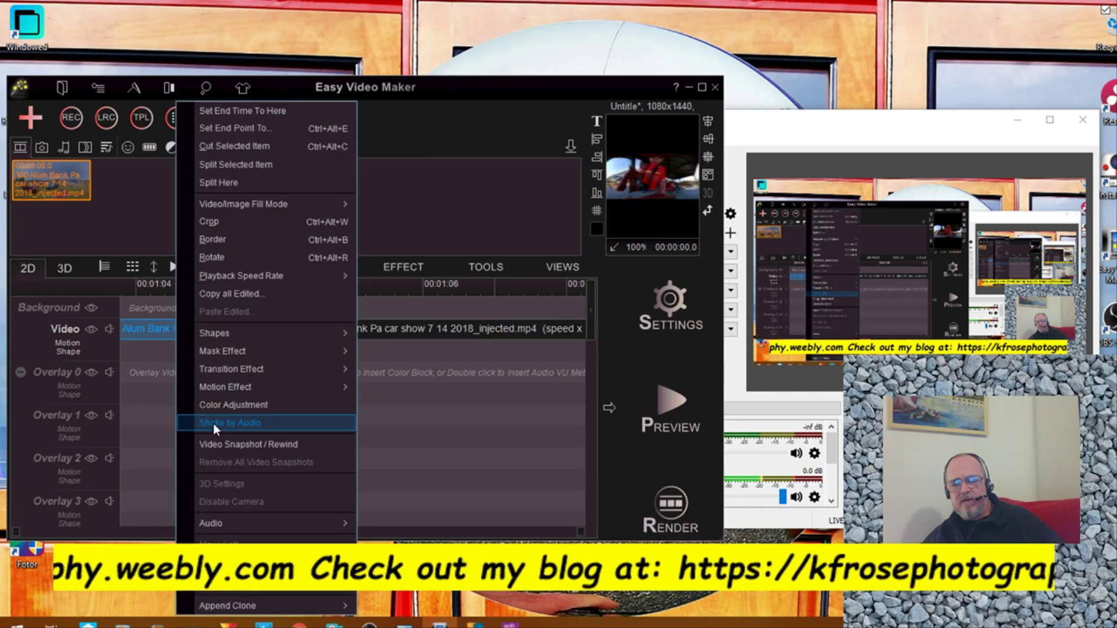
{"action": "left_click", "coordinate": [243, 592]}
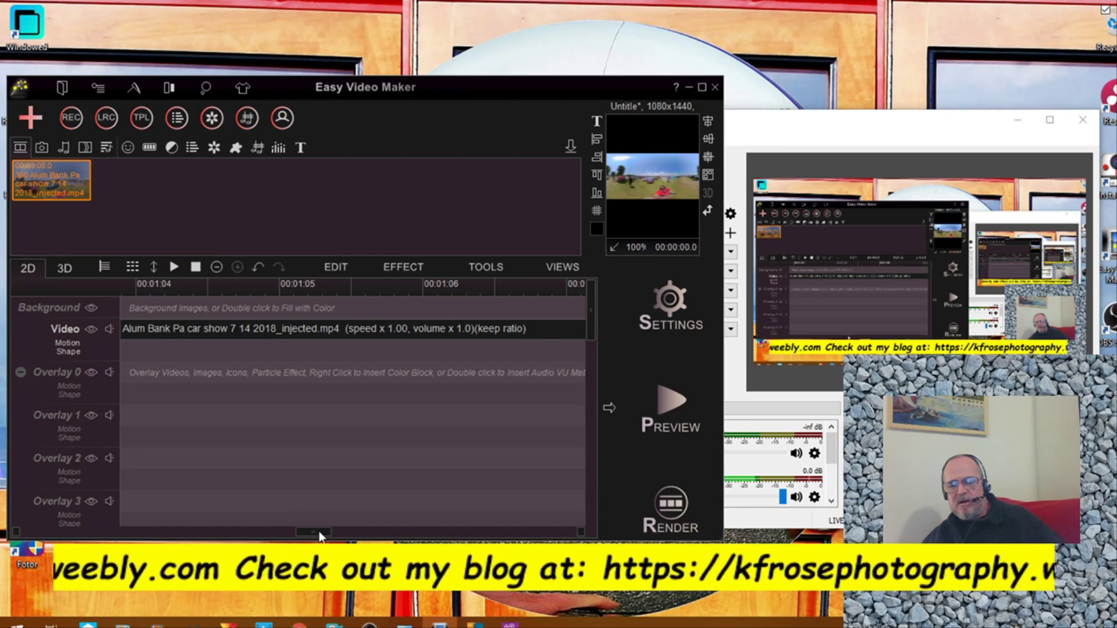
Step: Scroll to 00:01:22, split the clip there and delete the piece after it
{"action": "left_click_drag", "start_coordinate": [321, 535], "coordinate": [408, 533]}
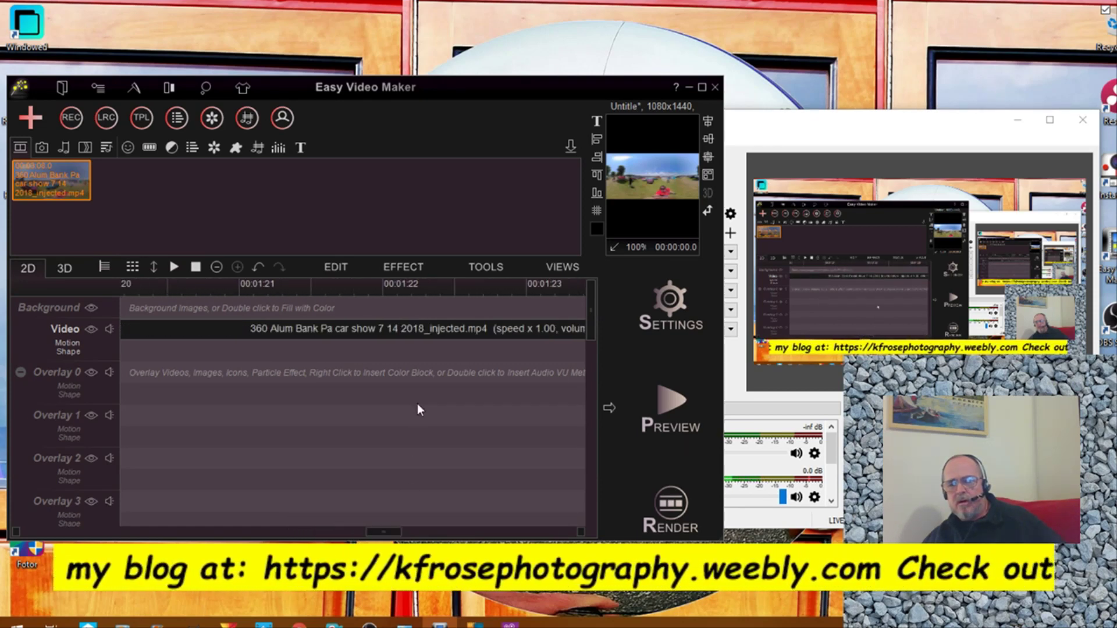
{"action": "left_click", "coordinate": [424, 329]}
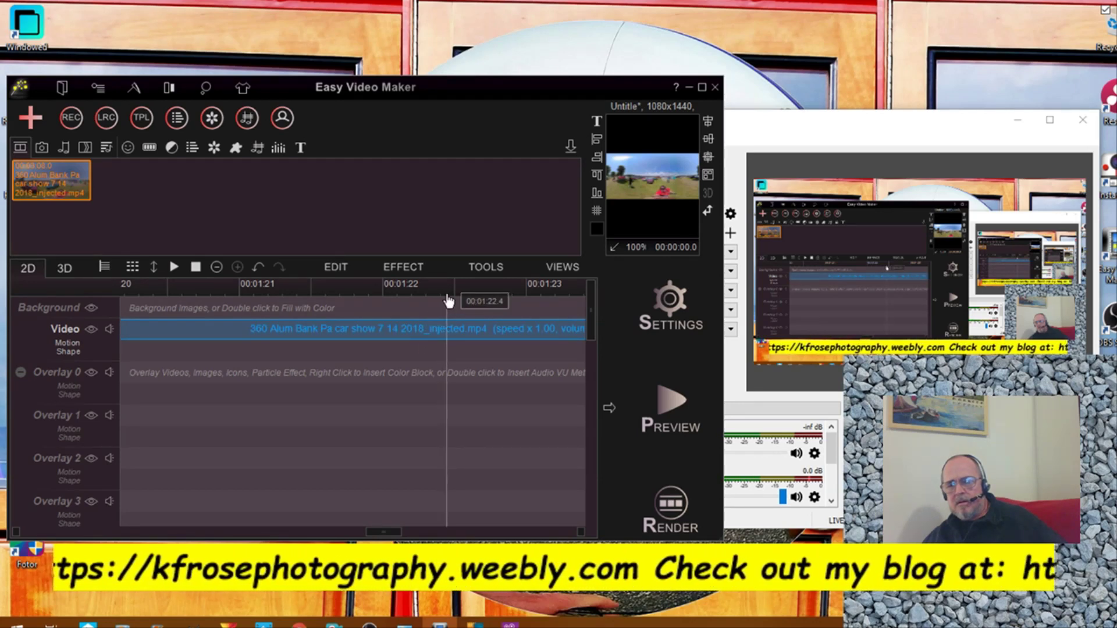
{"action": "right_click", "coordinate": [448, 330]}
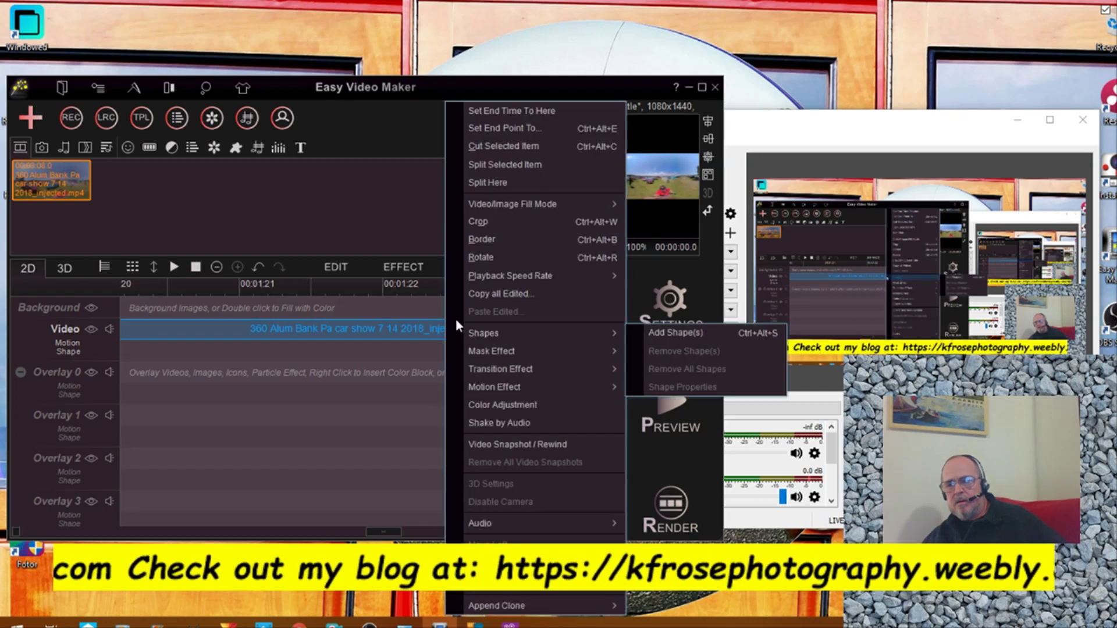
{"action": "left_click", "coordinate": [503, 184]}
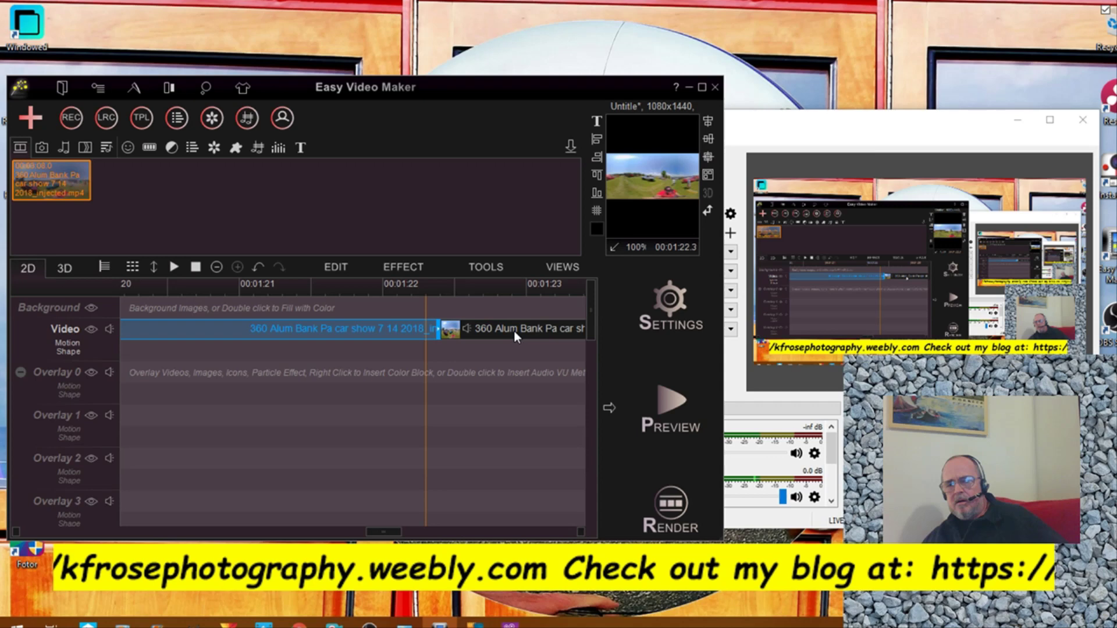
{"action": "left_click", "coordinate": [514, 333]}
{"action": "right_click", "coordinate": [517, 330]}
{"action": "mouse_move", "coordinate": [518, 330]}
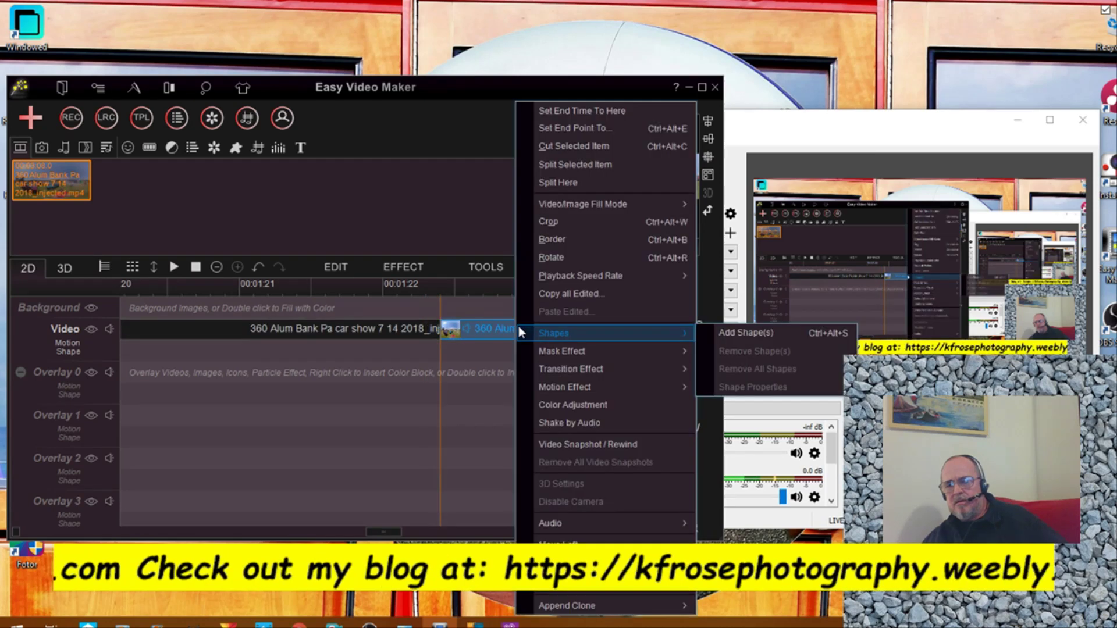
{"action": "left_click", "coordinate": [501, 499]}
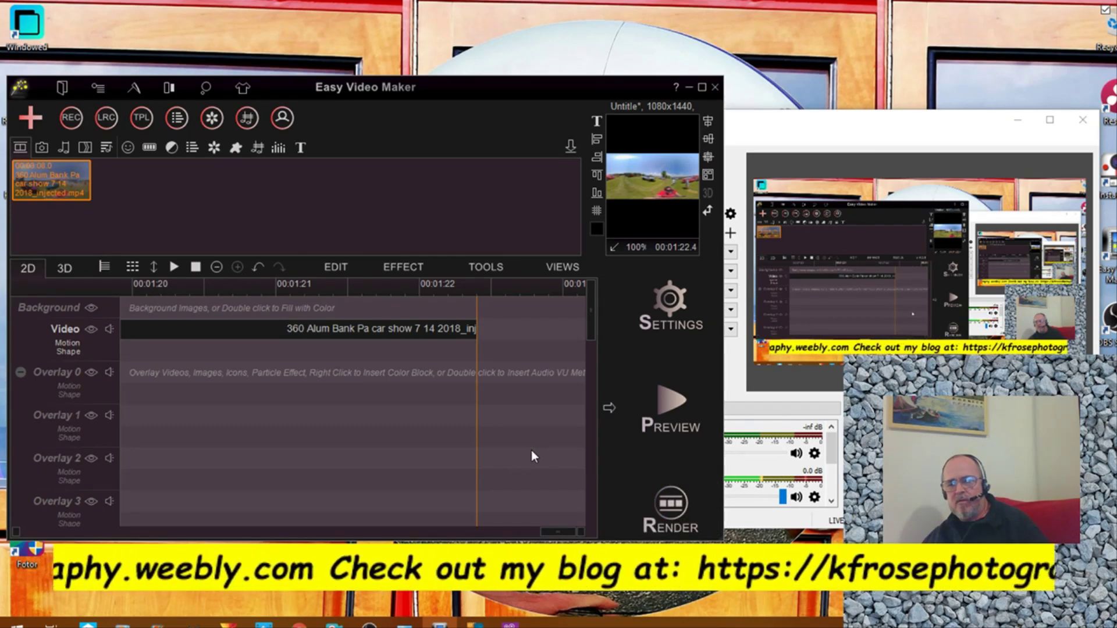
Step: Scroll the timeline back to 00:00:00 to show the trimmed clip's start
{"action": "left_click_drag", "start_coordinate": [553, 530], "coordinate": [20, 550]}
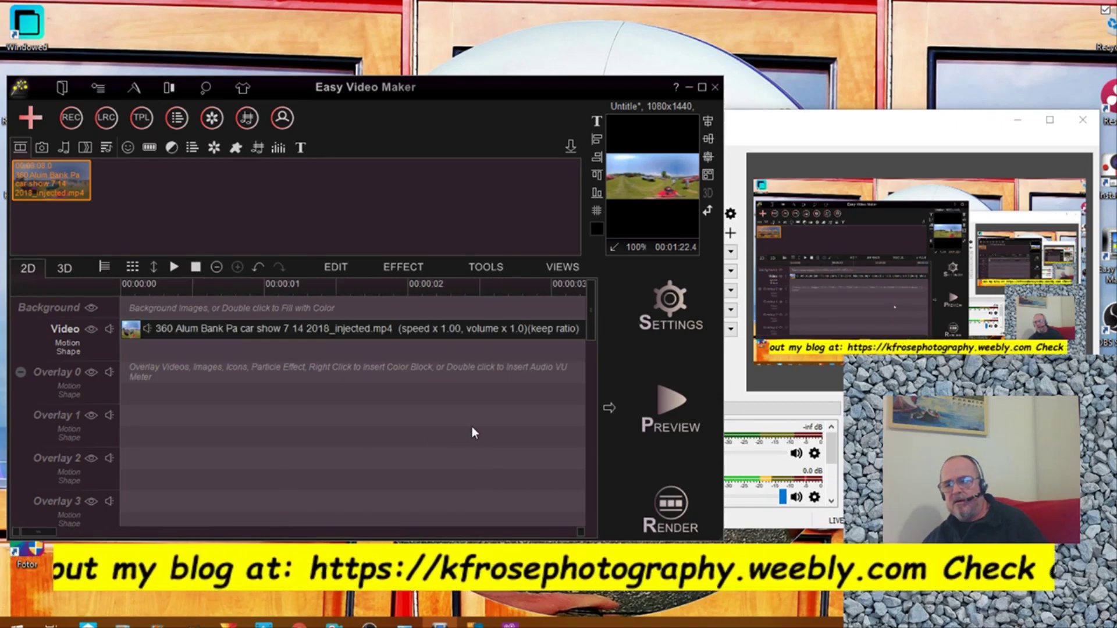